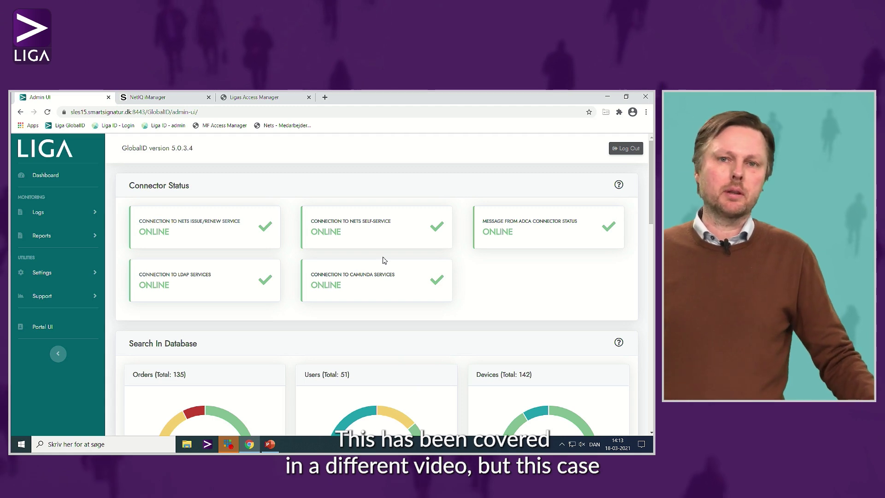
# From Settings > Device Configurations, open the Test case 3 - Moces2 - smart card entry for editing.
pyautogui.click(59, 276)
pyautogui.click(41, 307)
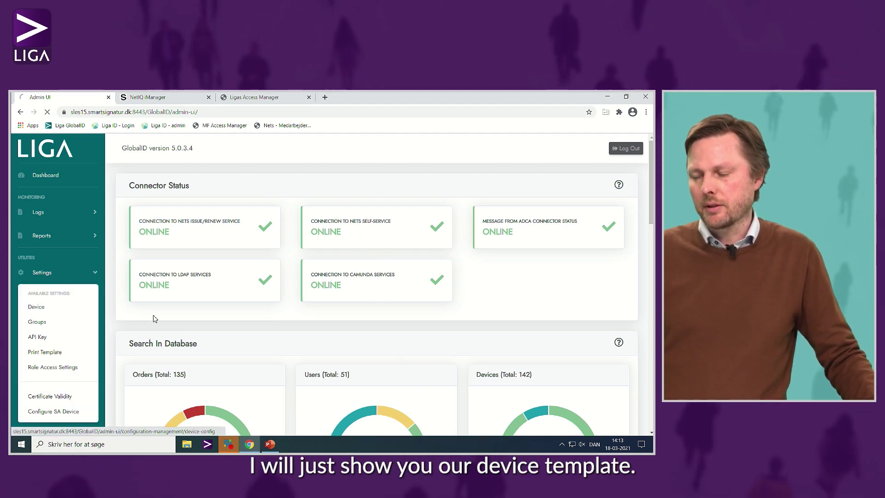
pyautogui.scroll(-3, 446, 304)
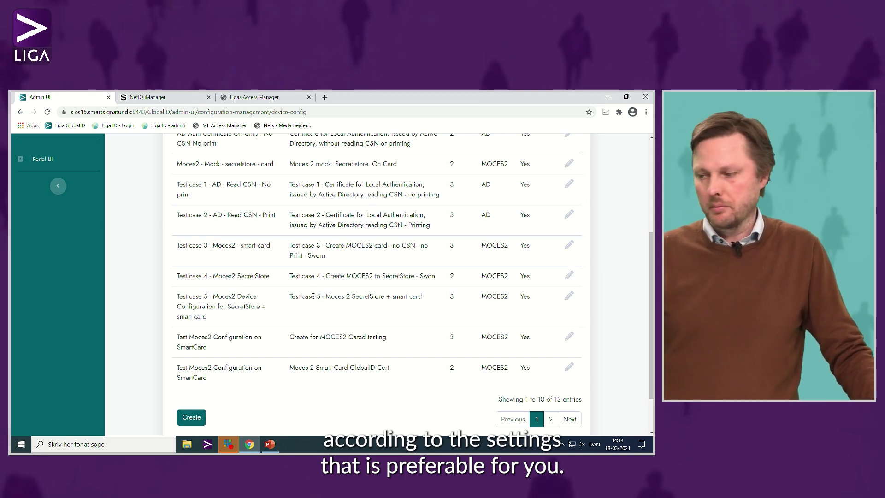
pyautogui.click(569, 244)
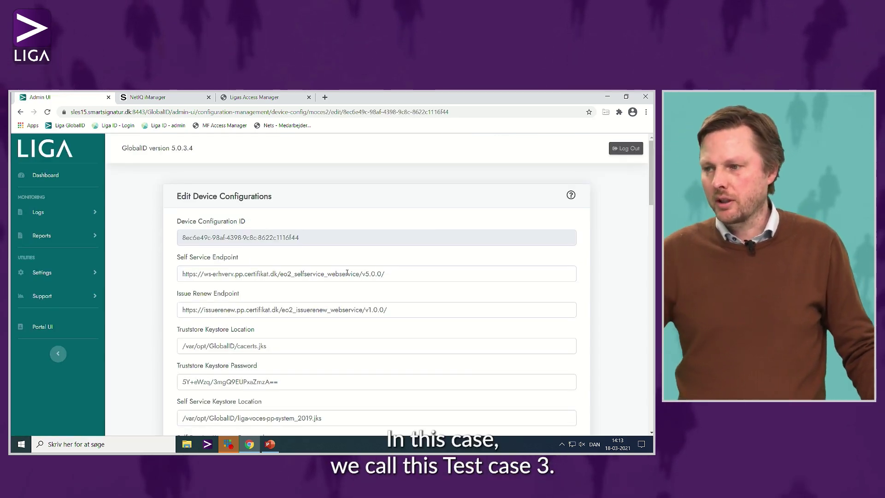
pyautogui.scroll(-5, 378, 289)
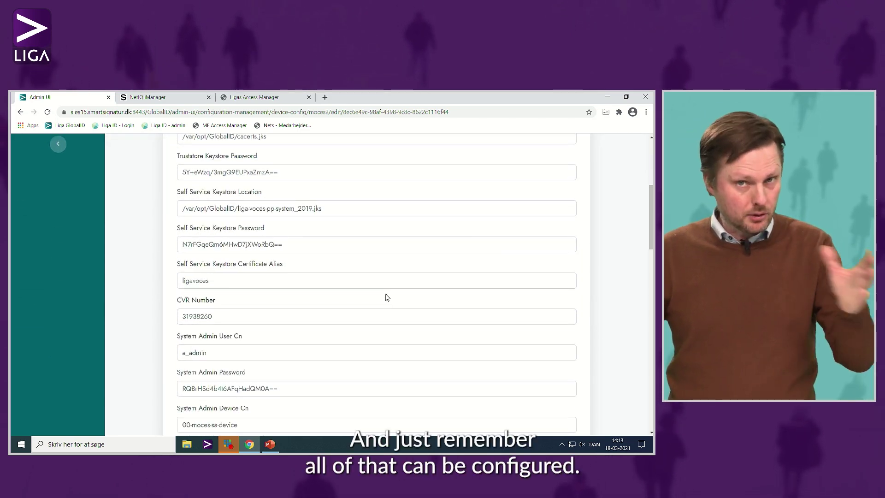
pyautogui.scroll(-1, 385, 294)
pyautogui.scroll(-6, 385, 294)
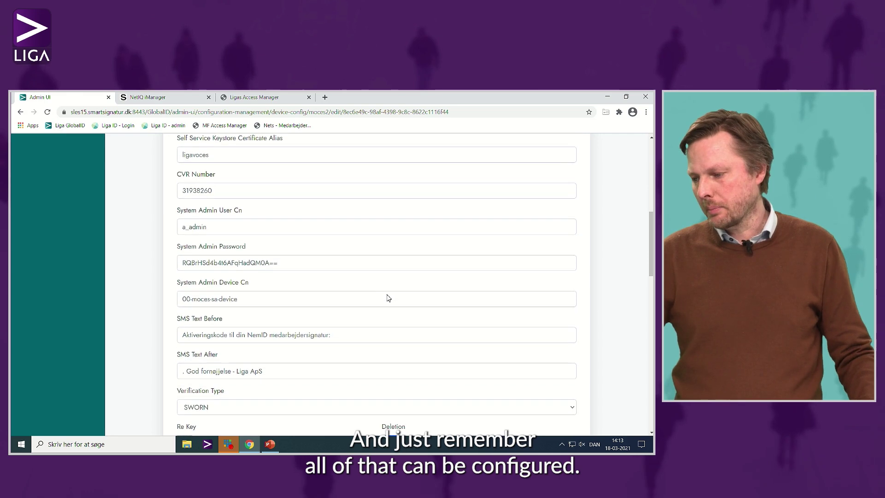
pyautogui.scroll(-7, 388, 297)
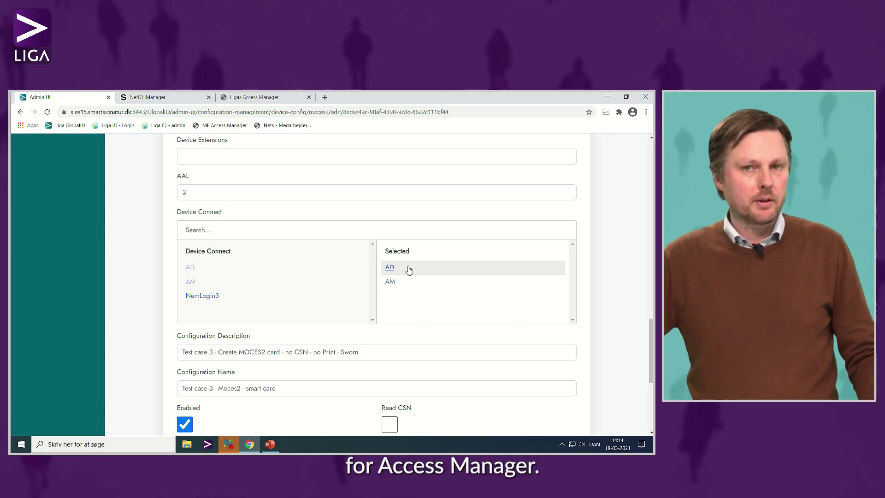
pyautogui.scroll(-2, 401, 283)
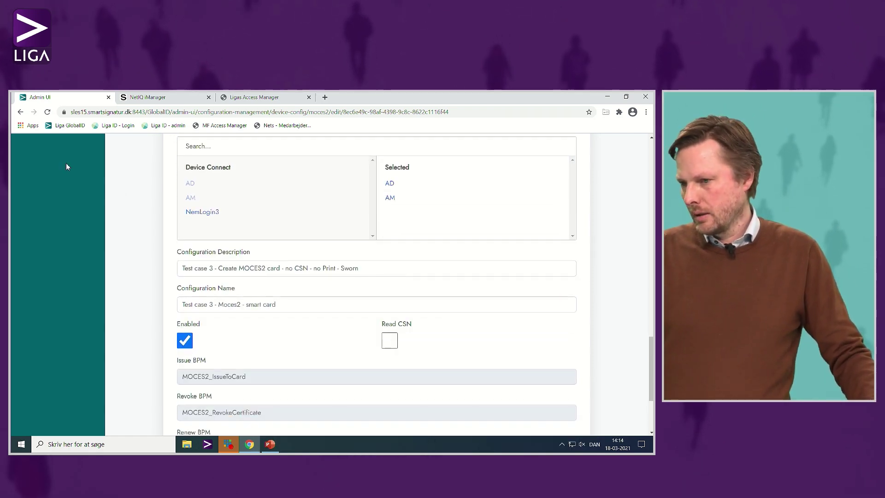
pyautogui.scroll(4, 111, 309)
pyautogui.scroll(4, 111, 309)
pyautogui.moveTo(651, 313); pyautogui.dragTo(649, 194)
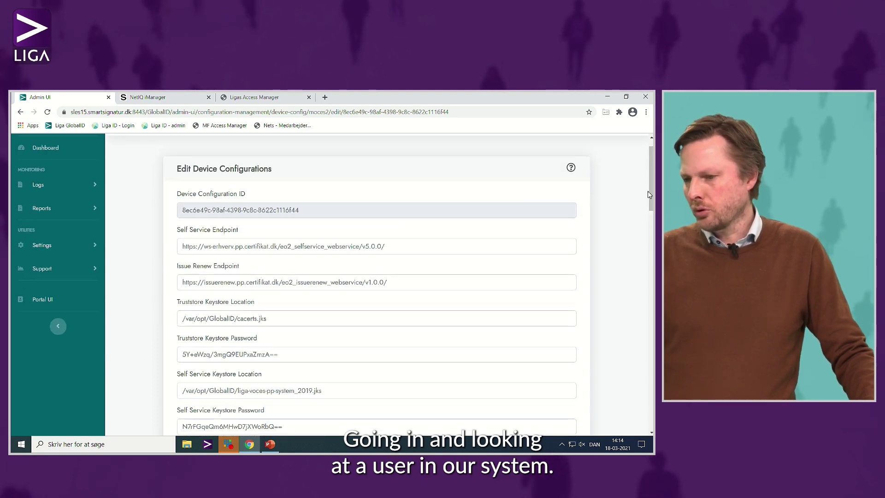
# In Portal UI, filter the users by the demo user's ID and open that user's record.
pyautogui.click(42, 300)
pyautogui.click(578, 214)
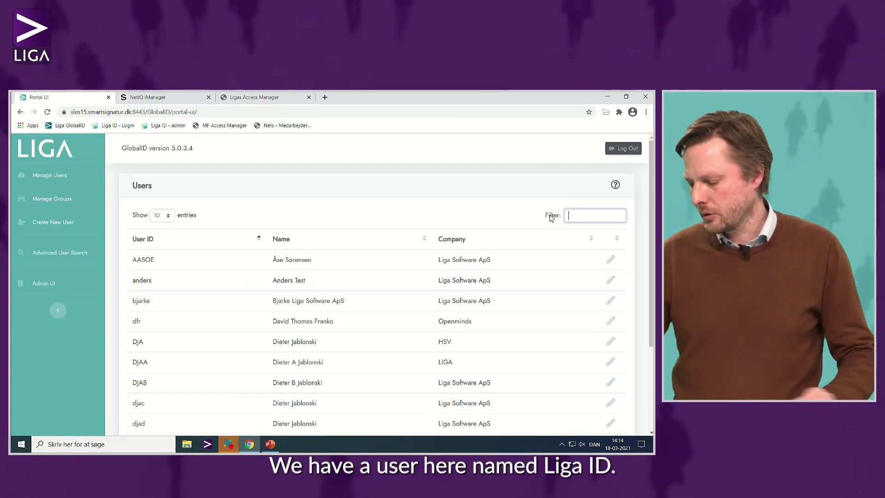
pyautogui.write('ligaid')
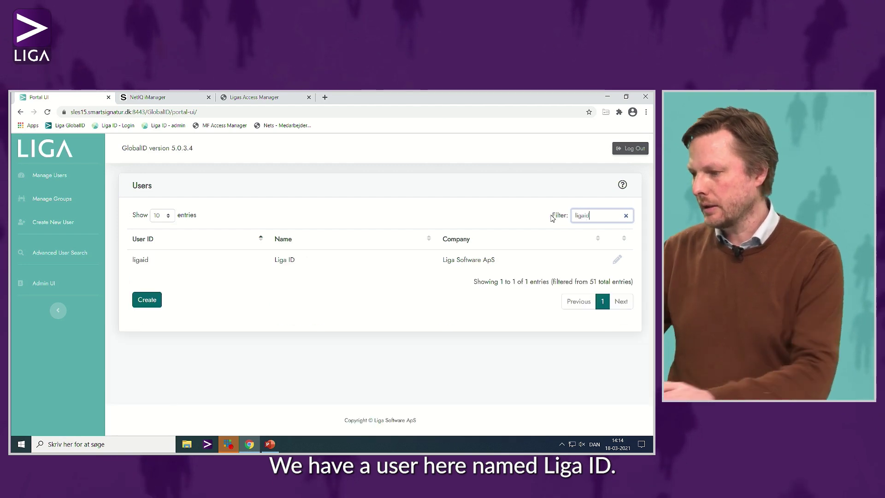
pyautogui.click(617, 261)
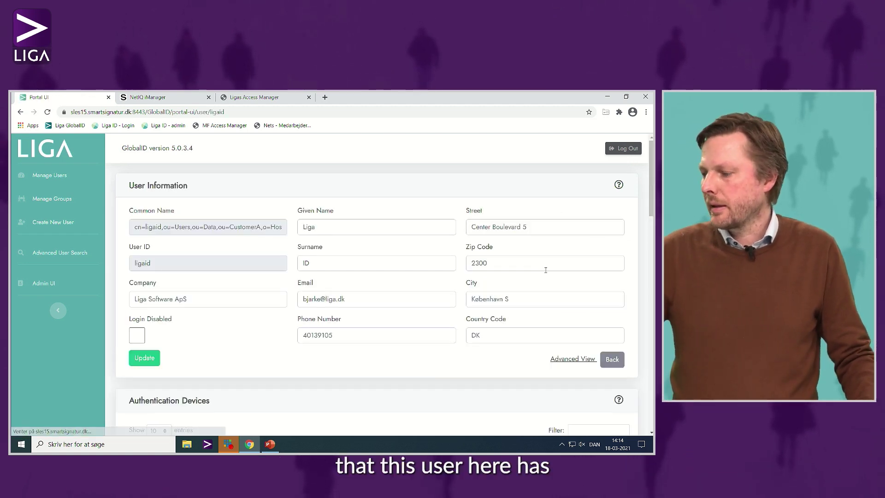
# Review the user's AD and MOCES2 authentication devices and the enabled SmartCard device store.
pyautogui.scroll(-6, 546, 271)
pyautogui.scroll(-1, 548, 271)
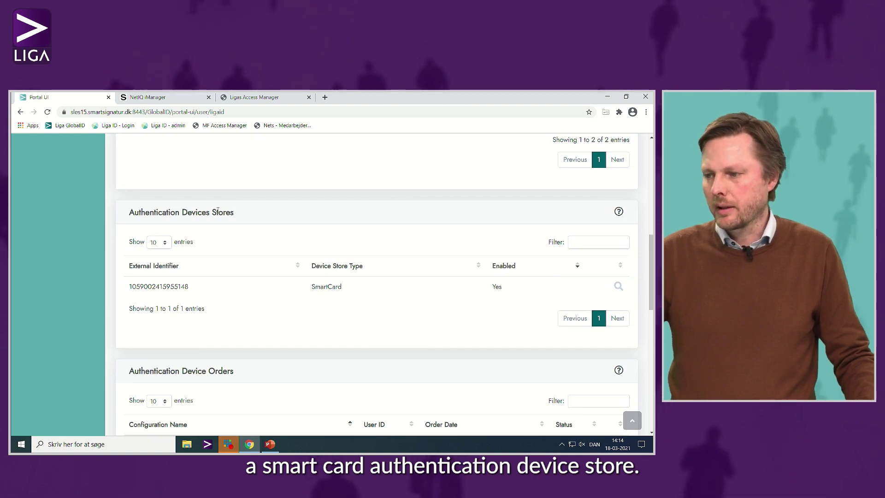
pyautogui.scroll(3, 295, 236)
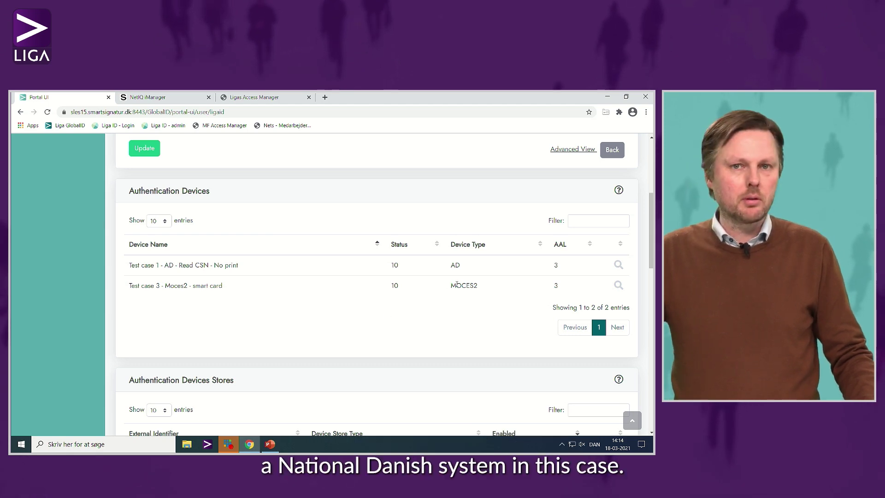
# Open the Test case 3 device's details in Advanced View and show the end of its X.509 Identifier.
pyautogui.click(615, 288)
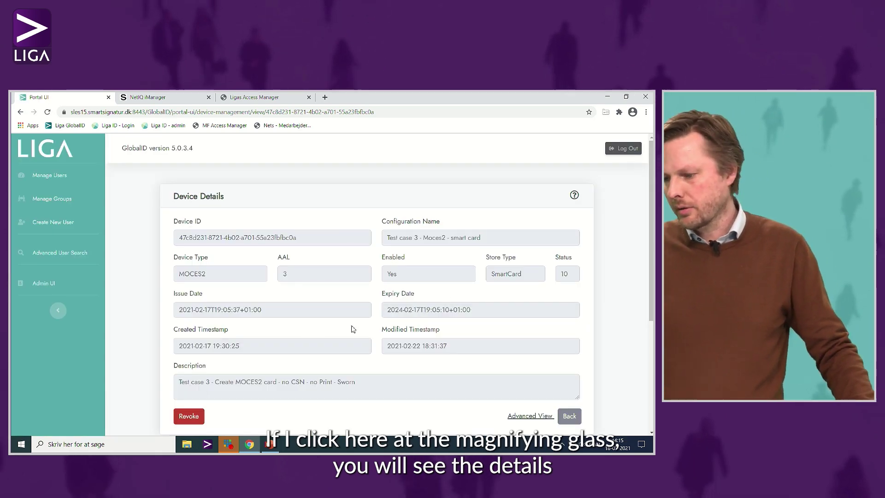
pyautogui.scroll(-2, 392, 314)
pyautogui.click(530, 332)
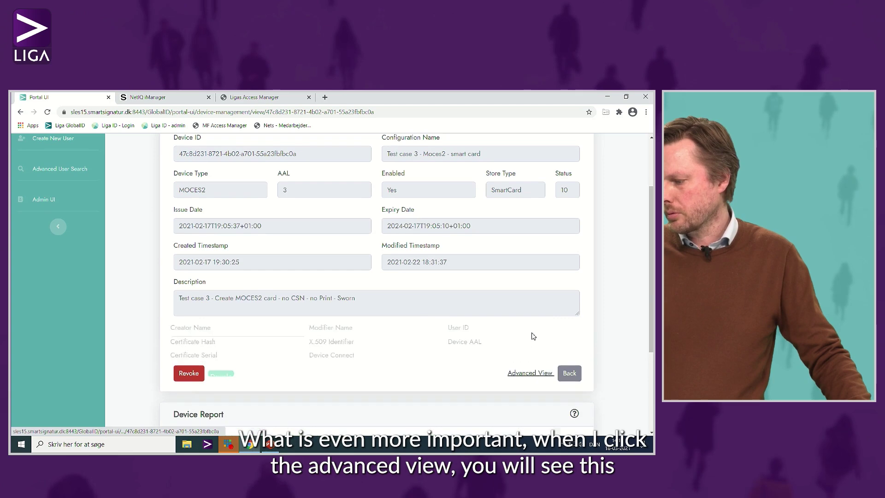
pyautogui.scroll(-2, 393, 293)
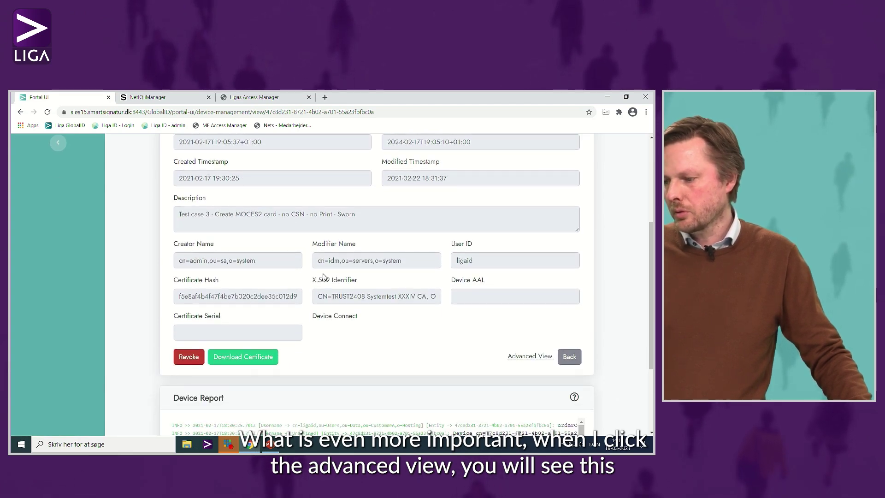
pyautogui.moveTo(357, 280); pyautogui.dragTo(316, 284)
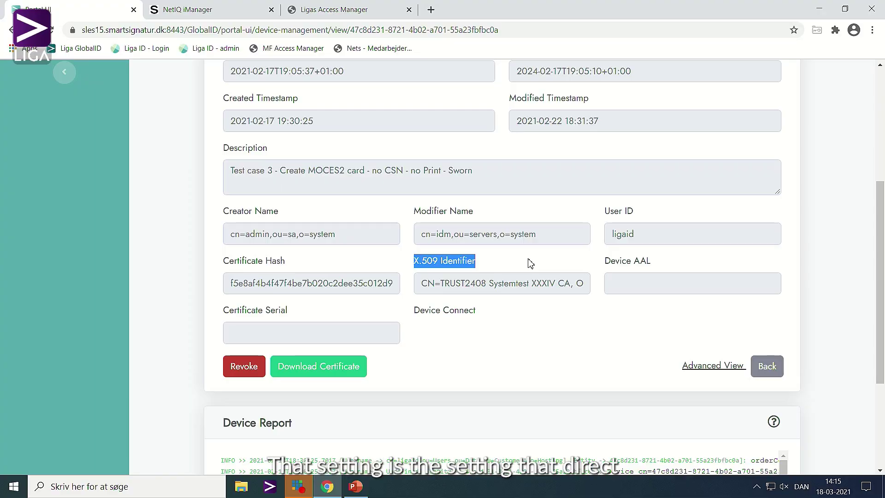
pyautogui.click(496, 288)
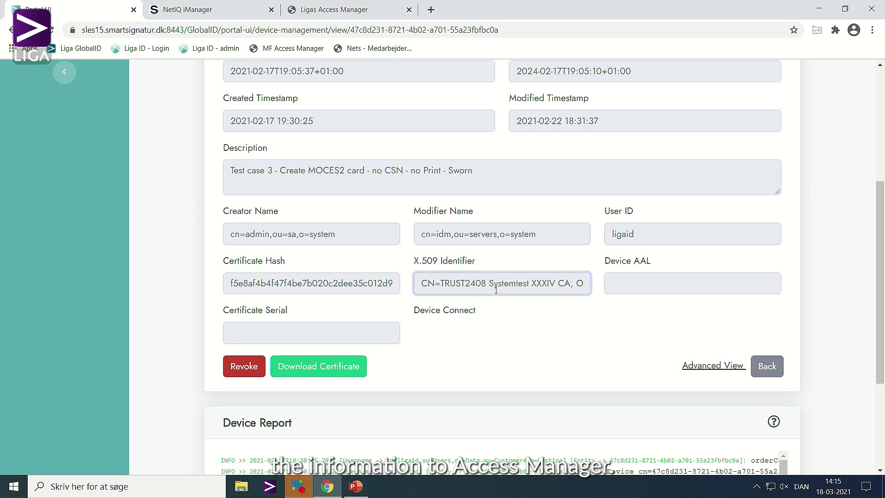
pyautogui.press('Right')
pyautogui.press('Right')
pyautogui.press('Right')
pyautogui.press('Right')
pyautogui.press('Right')
pyautogui.press('Right')
pyautogui.press('Right')
pyautogui.press('Right')
pyautogui.press('Right')
pyautogui.press('Right')
pyautogui.press('Right')
pyautogui.press('Right')
pyautogui.press('Right')
pyautogui.press('Right')
pyautogui.press('Right')
pyautogui.press('Right')
pyautogui.press('Right')
pyautogui.press('Right')
pyautogui.press('Right')
pyautogui.press('Right')
pyautogui.press('Right')
pyautogui.press('Right')
pyautogui.press('Right')
pyautogui.press('Right')
pyautogui.press('Right')
pyautogui.press('Right')
pyautogui.press('Right')
pyautogui.press('Right')
pyautogui.press('Right')
pyautogui.press('Right')
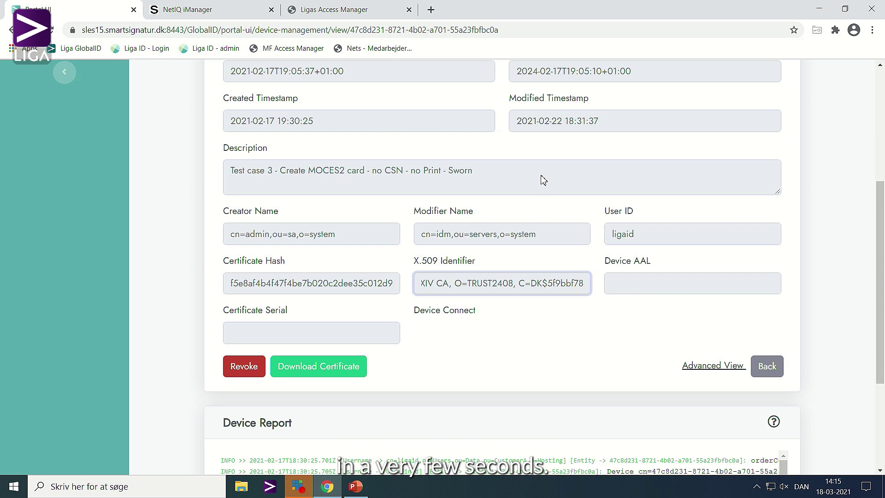
# Switch to NetIQ iManager and start the Directory Administration > Modify Object task.
pyautogui.click(226, 10)
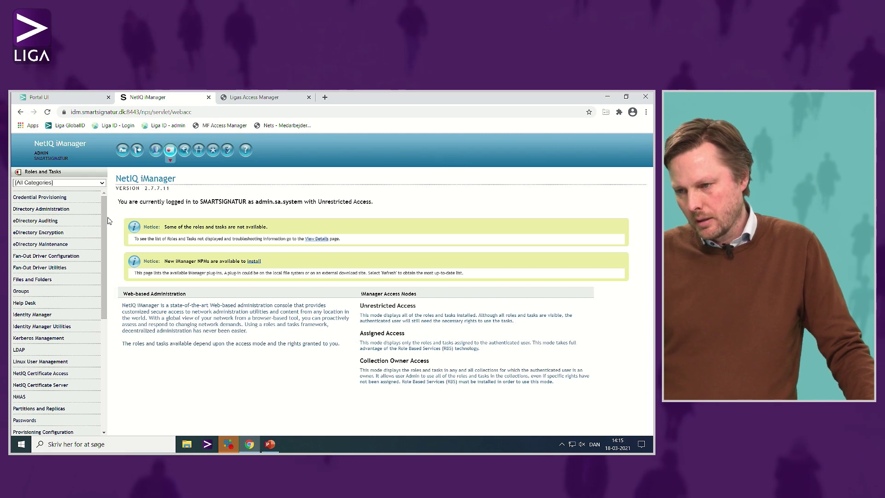
pyautogui.scroll(-1, 104, 226)
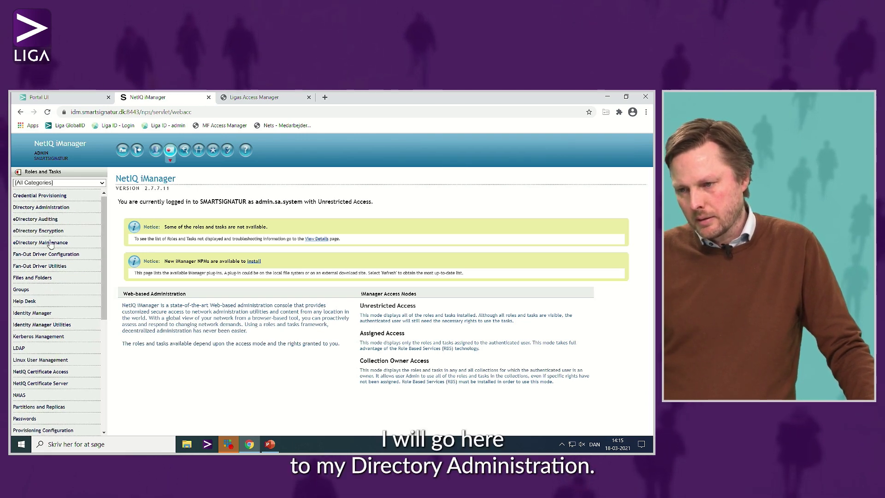
pyautogui.click(41, 207)
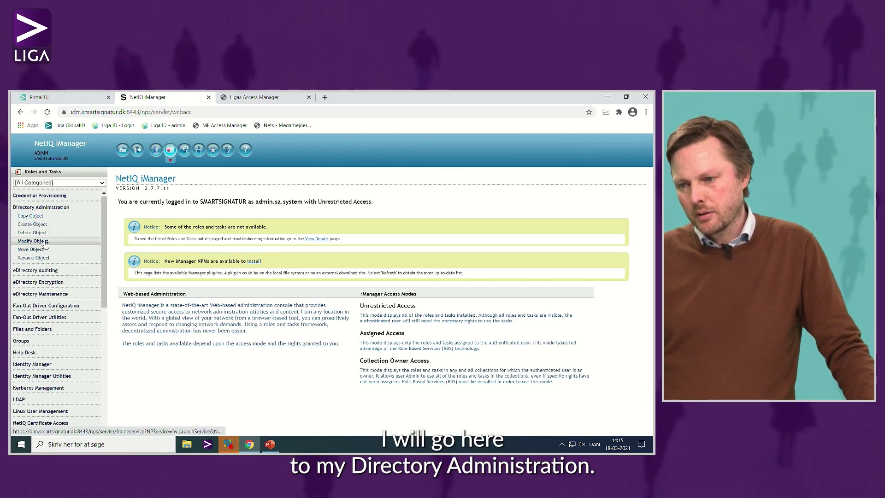
pyautogui.click(62, 239)
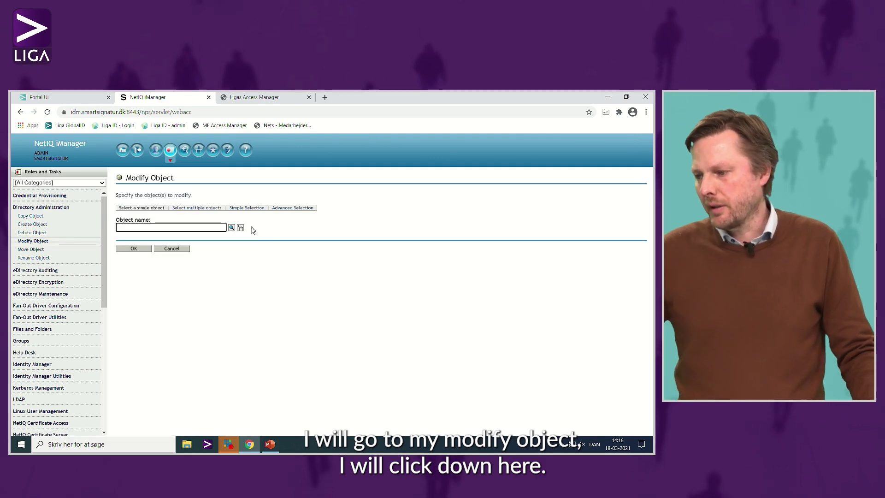
# Browse CustomerA.Hosting > Data > Users and pick the demo user, found on the second page.
pyautogui.click(240, 228)
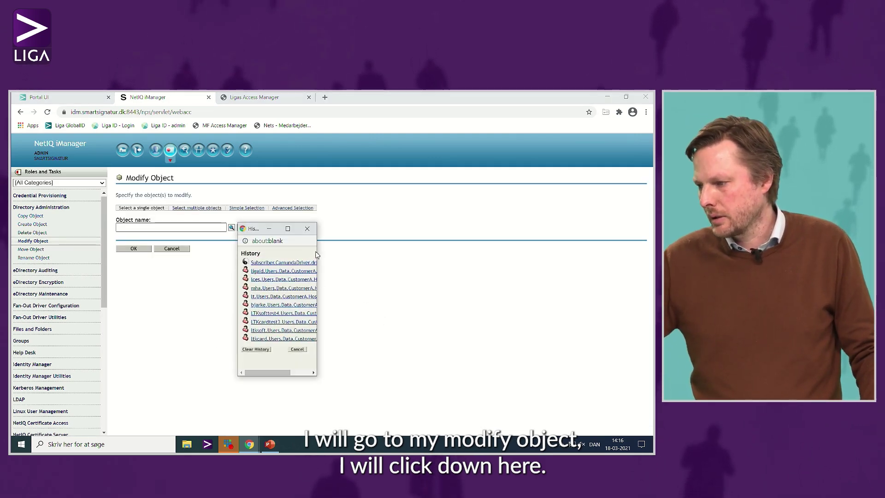
pyautogui.click(307, 228)
pyautogui.click(231, 228)
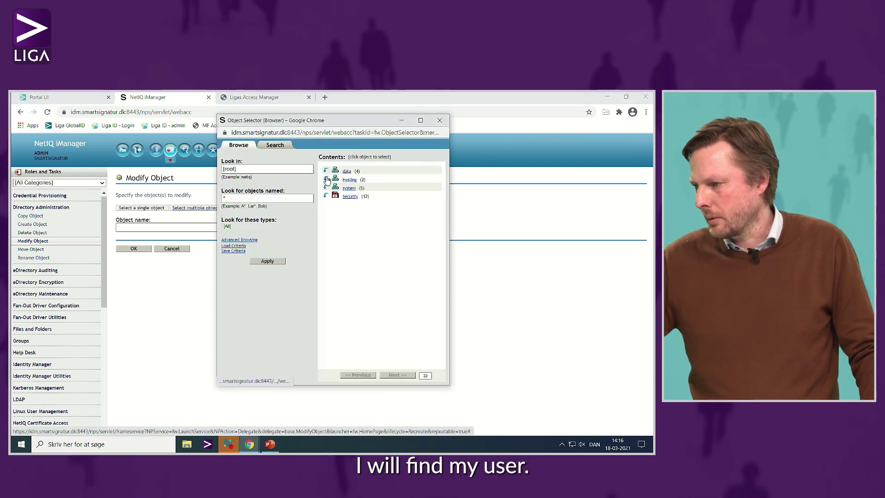
pyautogui.click(327, 187)
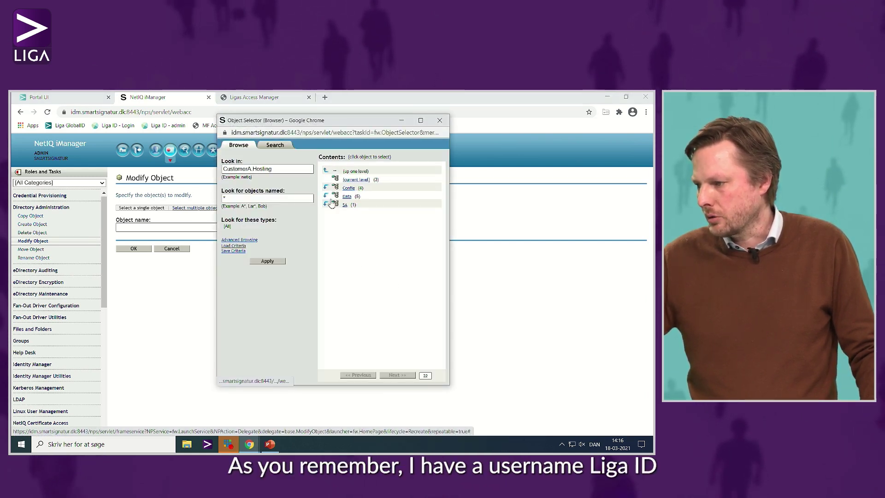
pyautogui.click(327, 196)
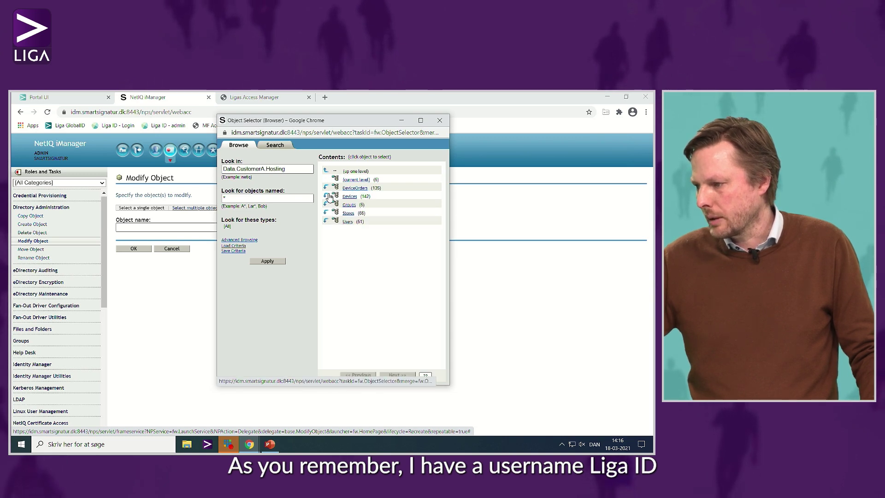
pyautogui.click(326, 221)
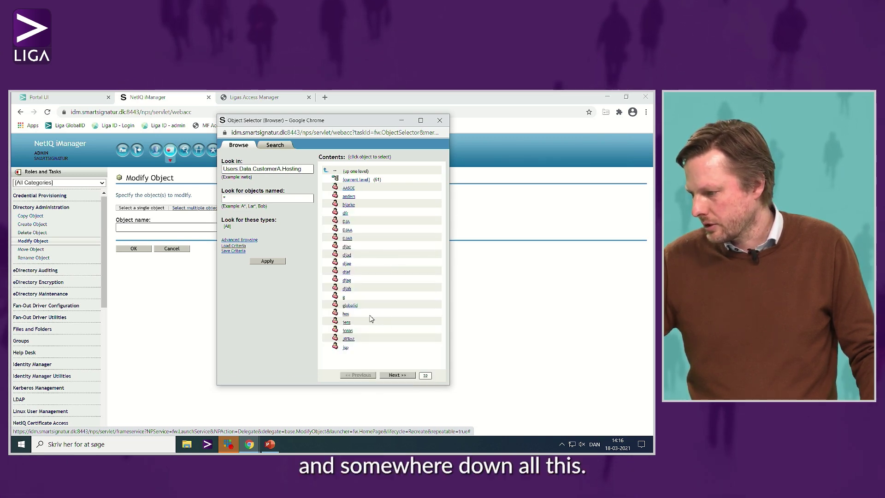
pyautogui.click(398, 376)
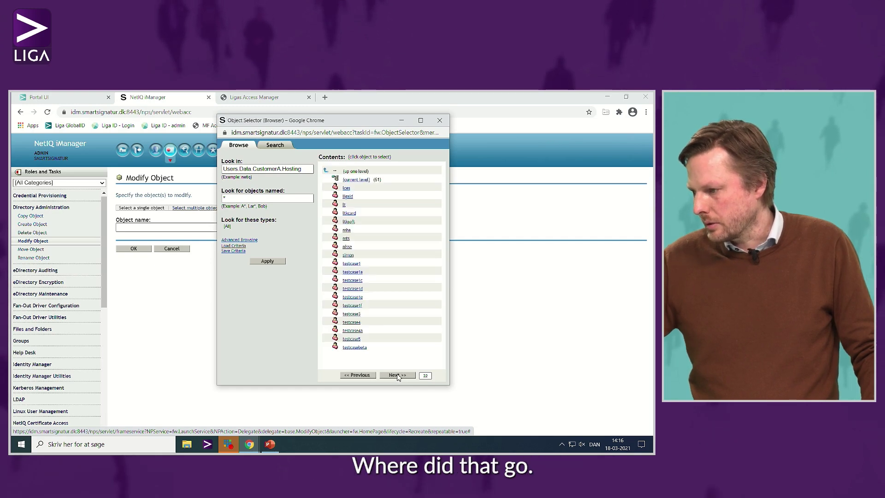
pyautogui.click(348, 196)
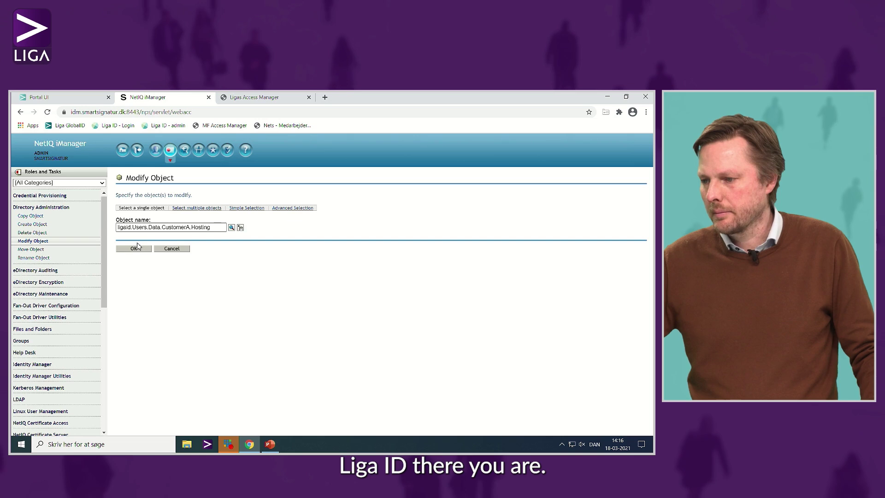
# Load the user's properties, list its General > Other attributes, and select GlobalIDx509Identifier.
pyautogui.click(134, 249)
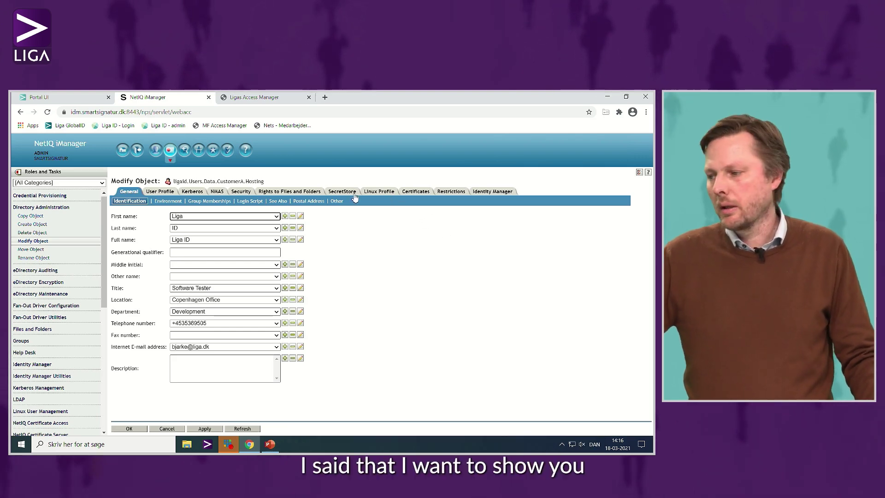
pyautogui.click(336, 201)
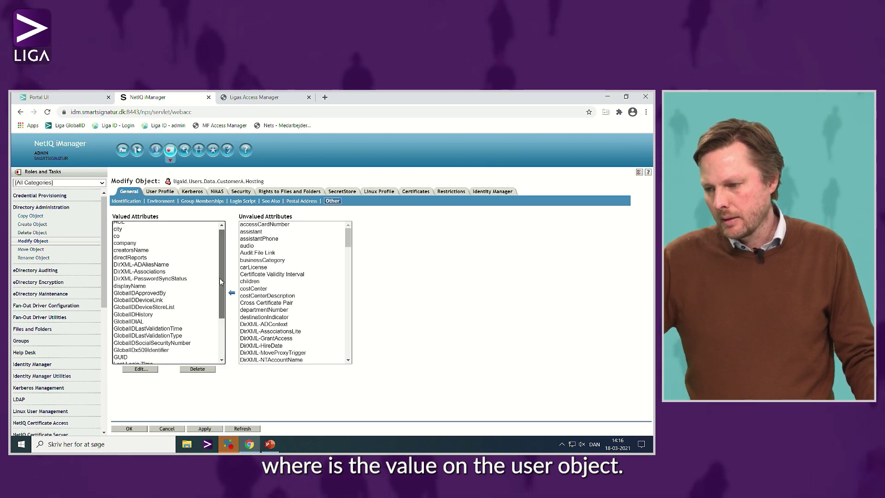
pyautogui.scroll(-2, 151, 311)
pyautogui.click(151, 309)
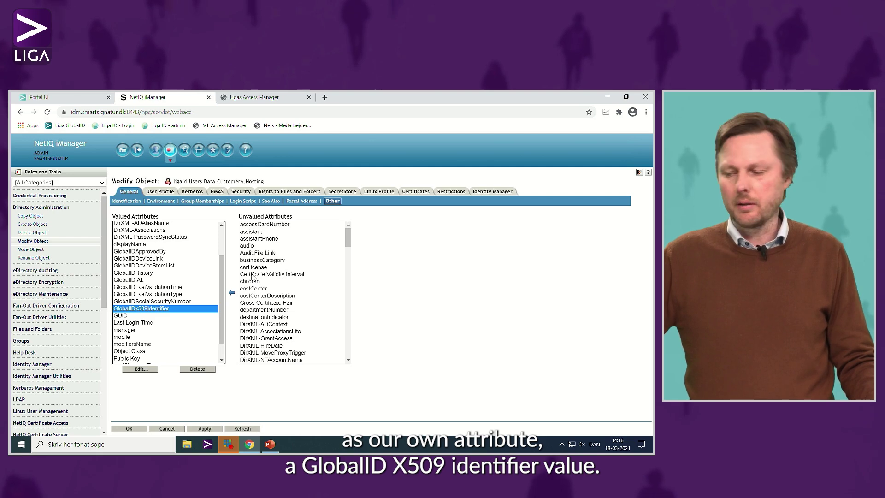
pyautogui.click(156, 368)
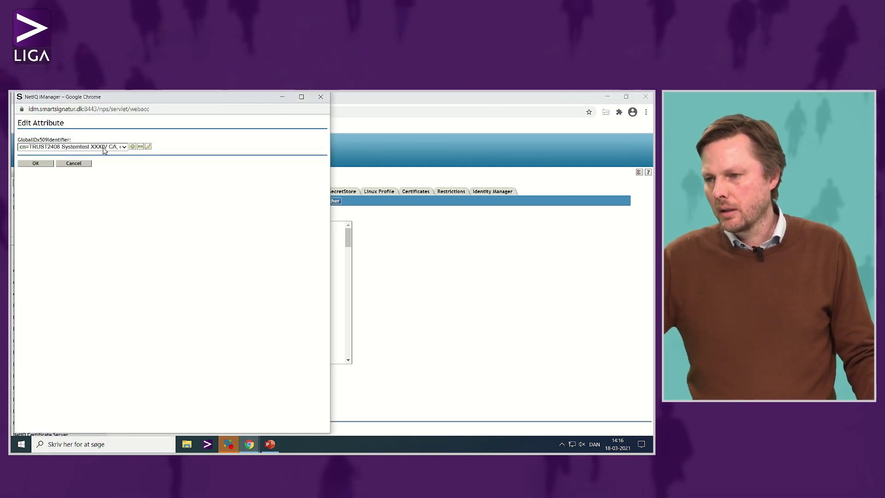
pyautogui.click(148, 146)
pyautogui.click(249, 152)
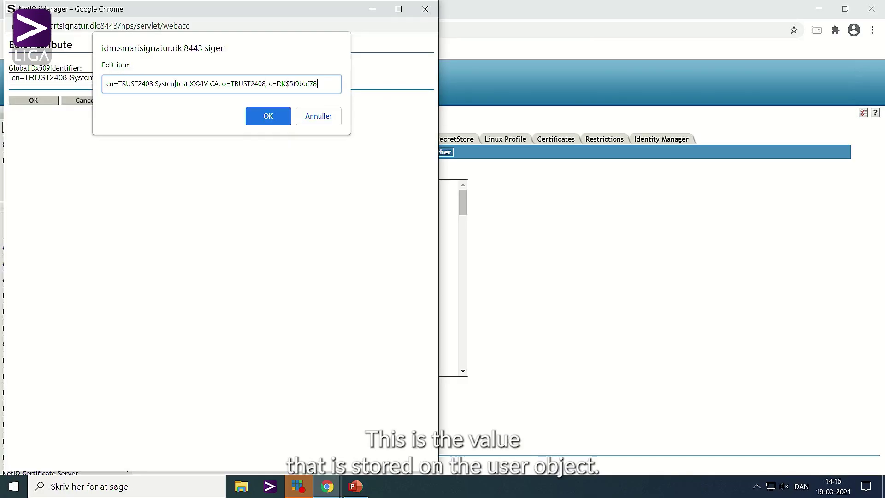
pyautogui.click(319, 116)
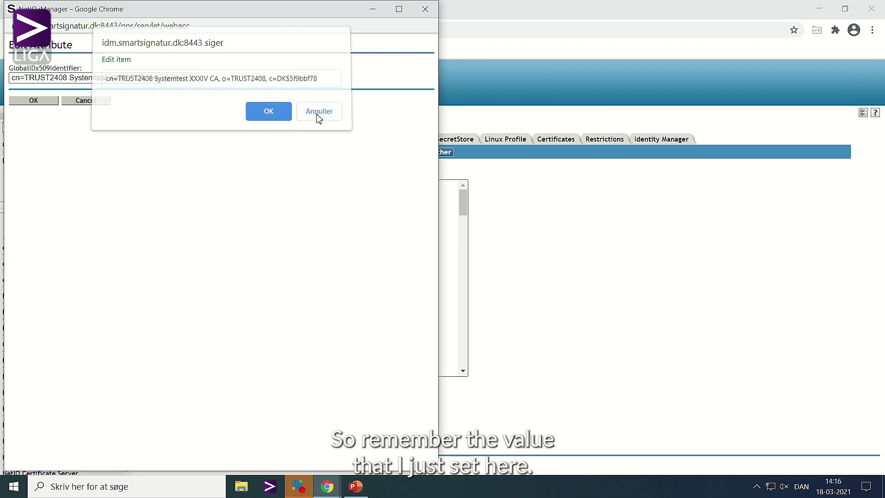
pyautogui.click(87, 100)
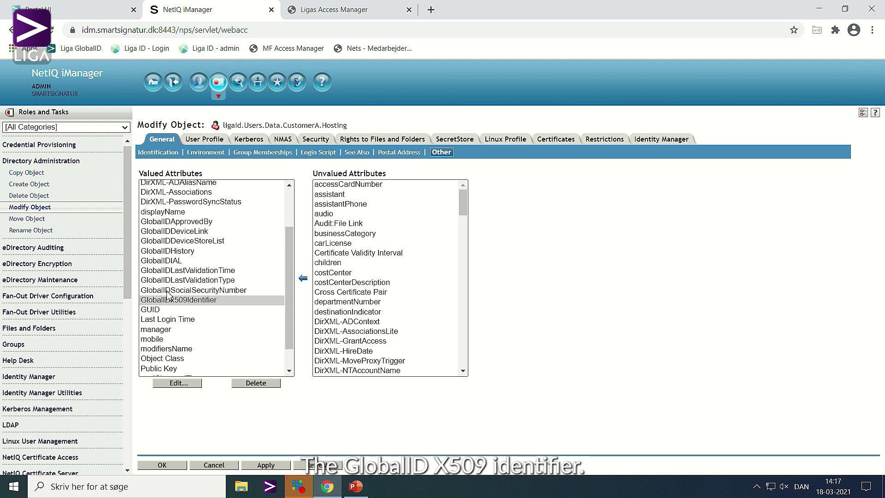
pyautogui.click(179, 383)
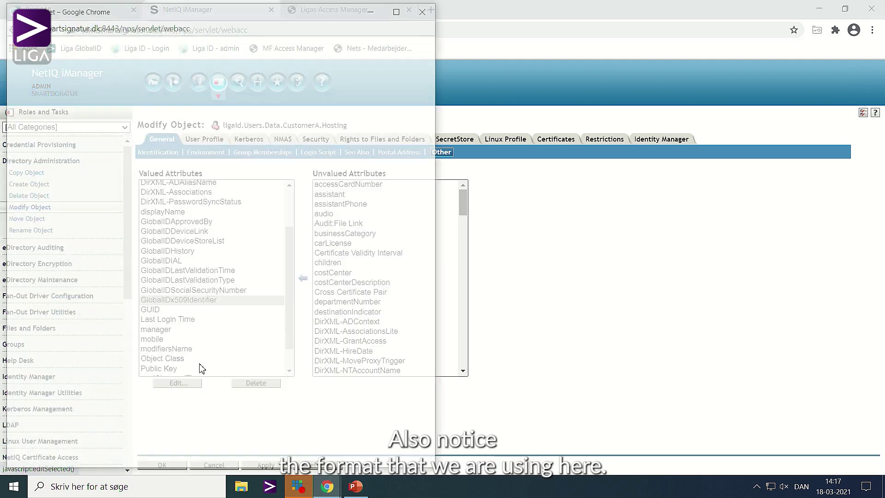
pyautogui.click(189, 78)
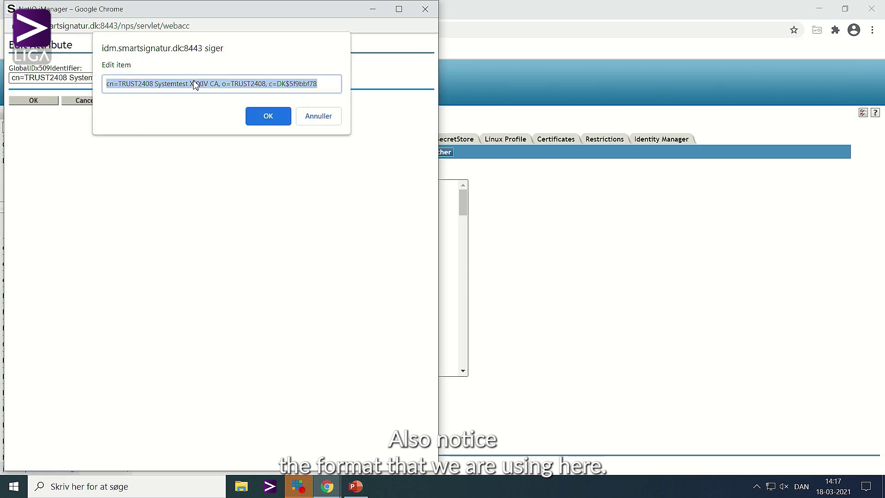
pyautogui.press('Home')
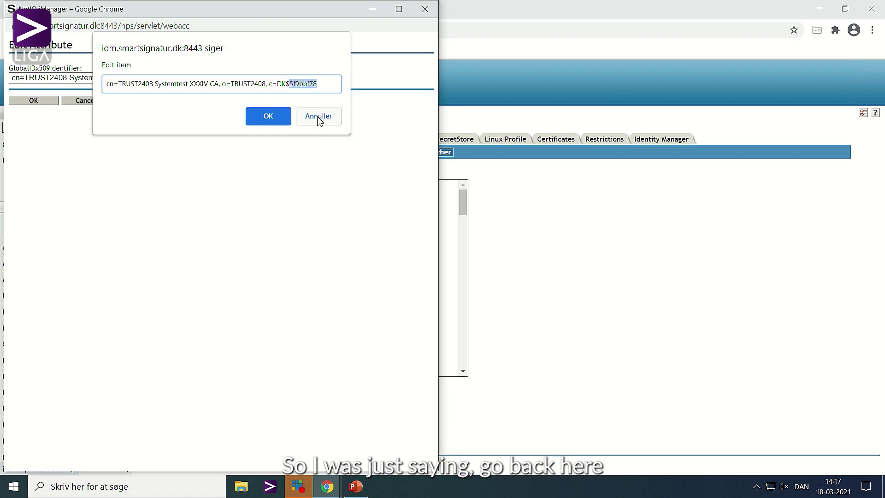
pyautogui.click(319, 119)
pyautogui.click(96, 102)
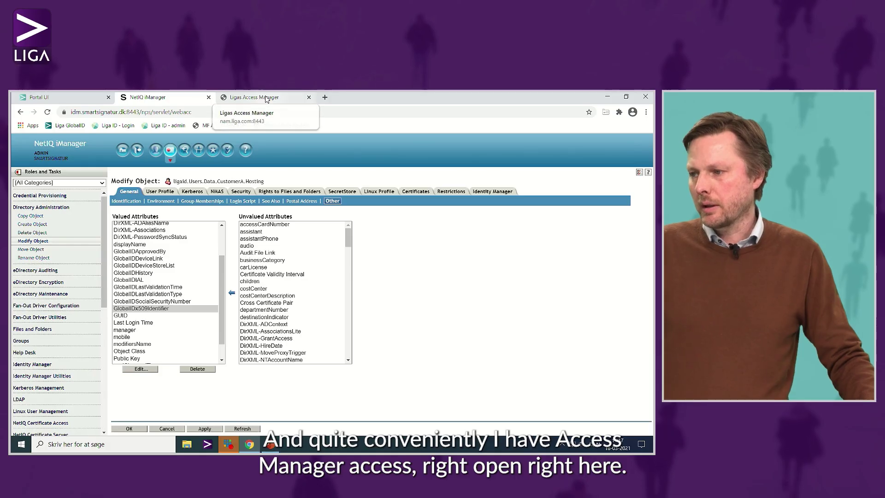
# In Access Manager, open IDPCluster's Local > Classes and select the X509.idm.smartsignatur.dk class.
pyautogui.click(352, 10)
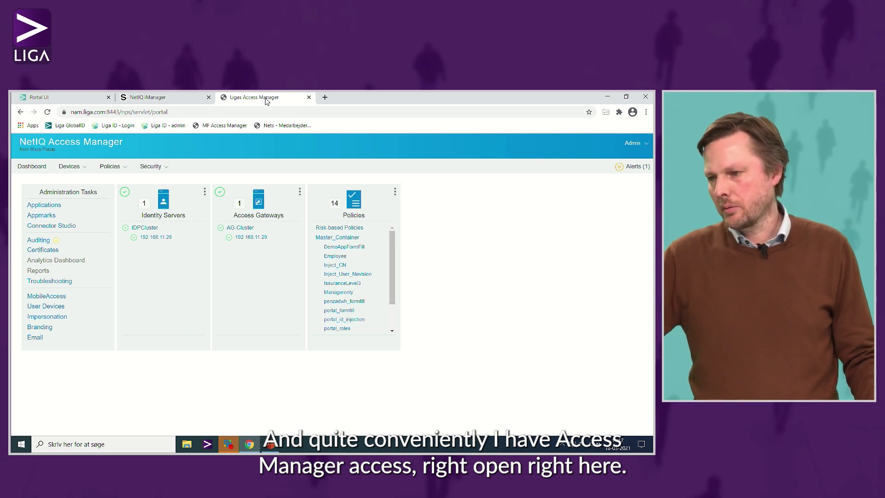
pyautogui.click(87, 171)
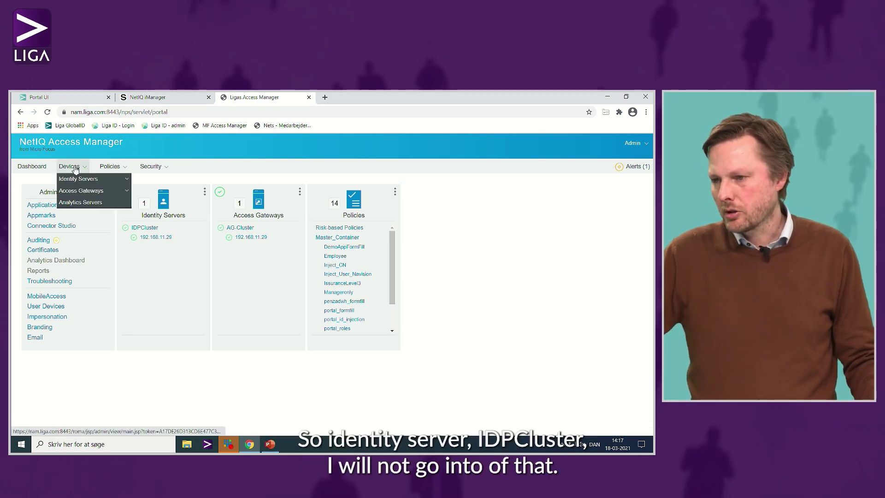
pyautogui.click(180, 180)
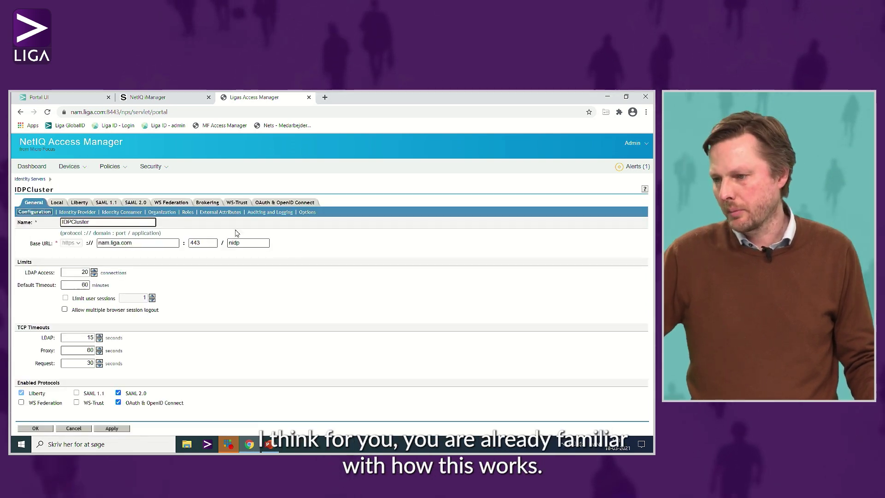
pyautogui.click(57, 203)
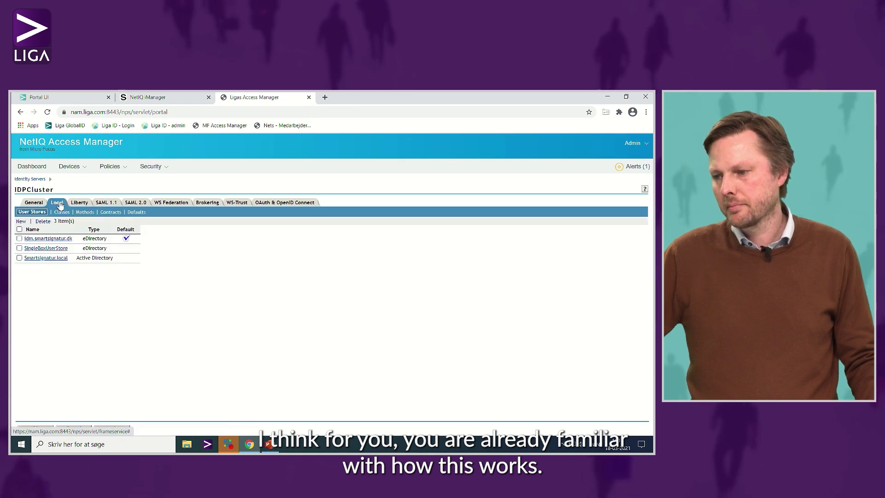
pyautogui.click(63, 214)
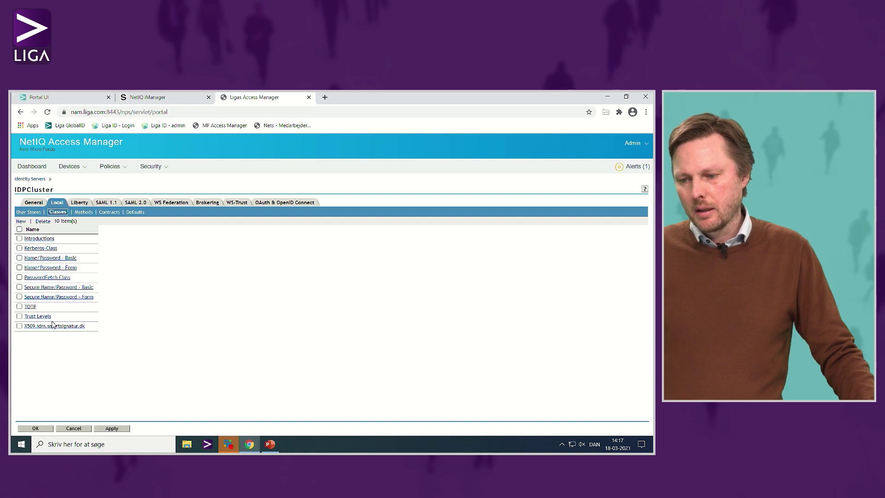
pyautogui.click(46, 326)
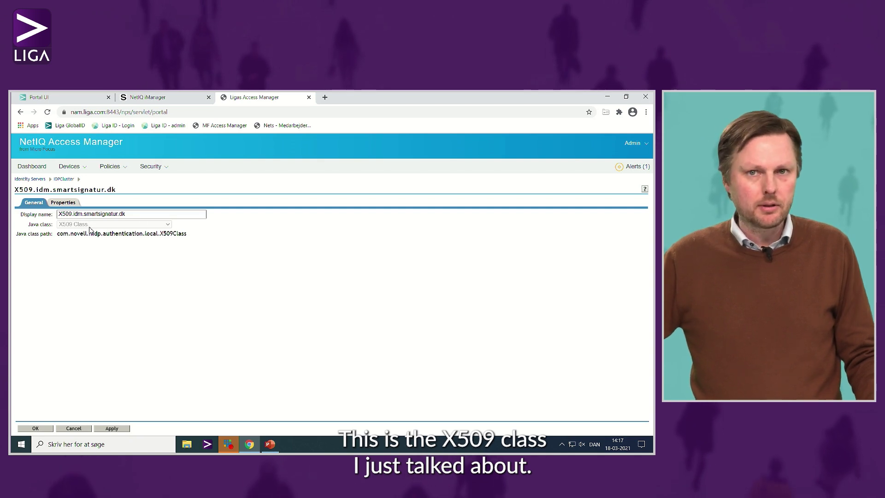
# Inspect the X509 class's Serial number and issuer name attribute mapping, then cancel without saving.
pyautogui.click(64, 204)
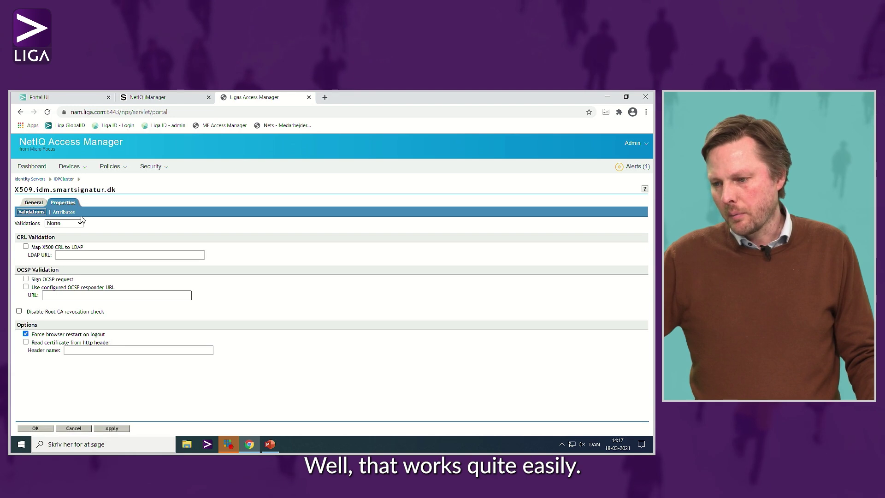
pyautogui.click(71, 212)
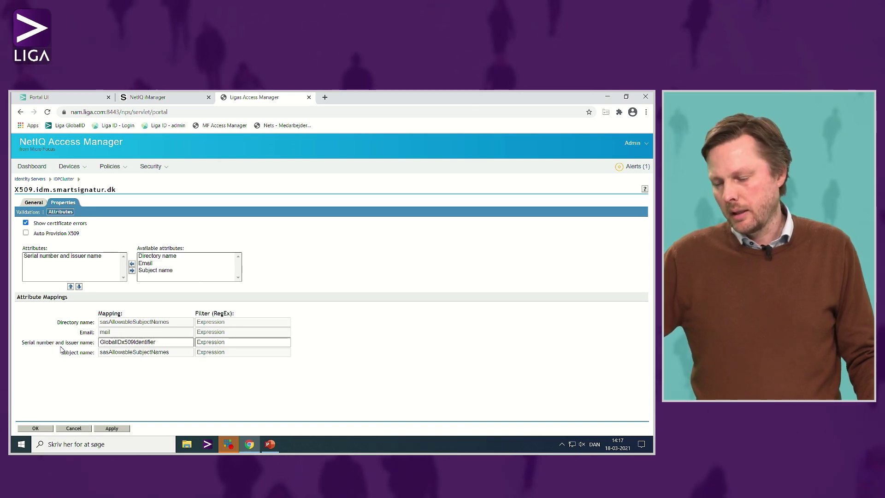
pyautogui.moveTo(165, 343); pyautogui.dragTo(102, 344)
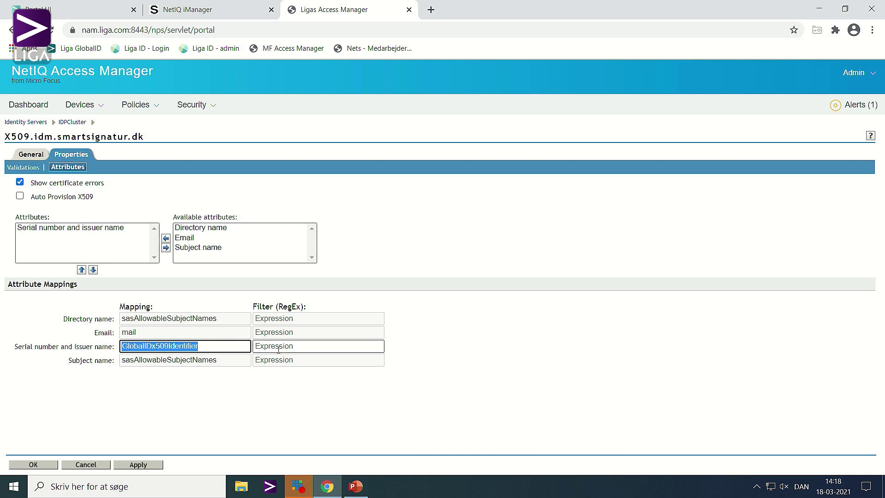
pyautogui.click(89, 229)
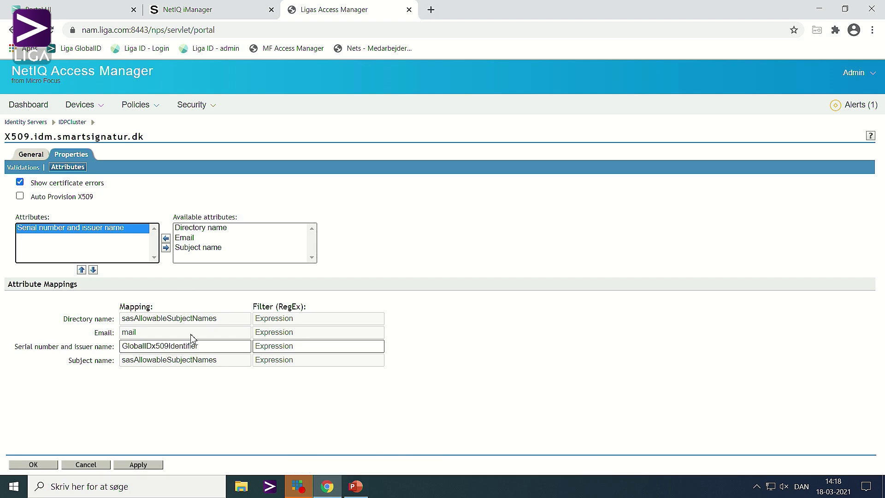
pyautogui.click(100, 465)
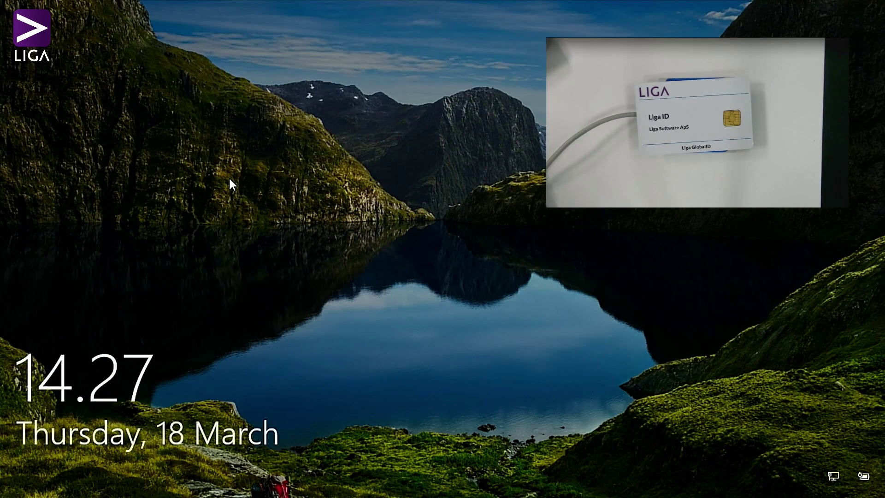
# Unlock Windows by entering the smart card PIN, then bring up the Start menu.
pyautogui.click(230, 180)
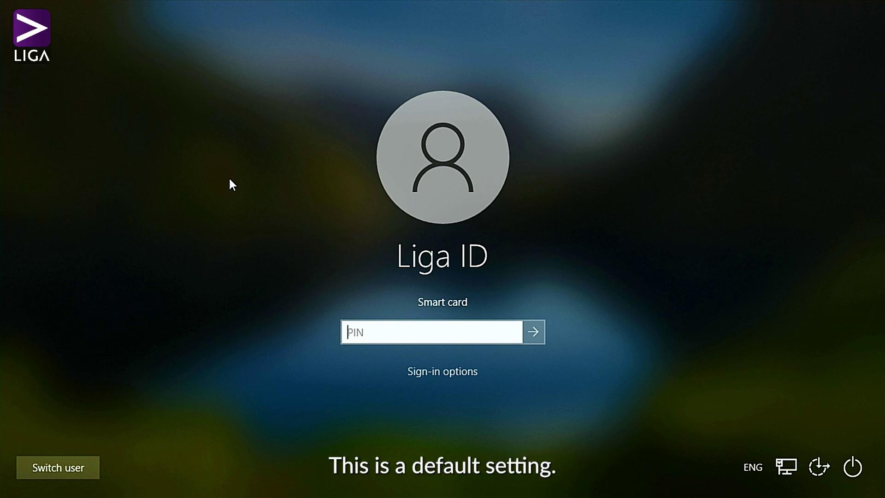
pyautogui.write('1')
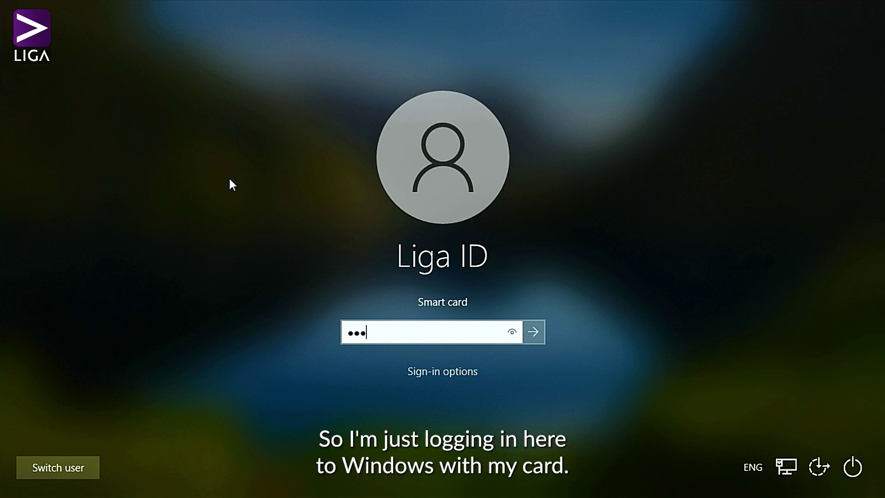
pyautogui.press('Return')
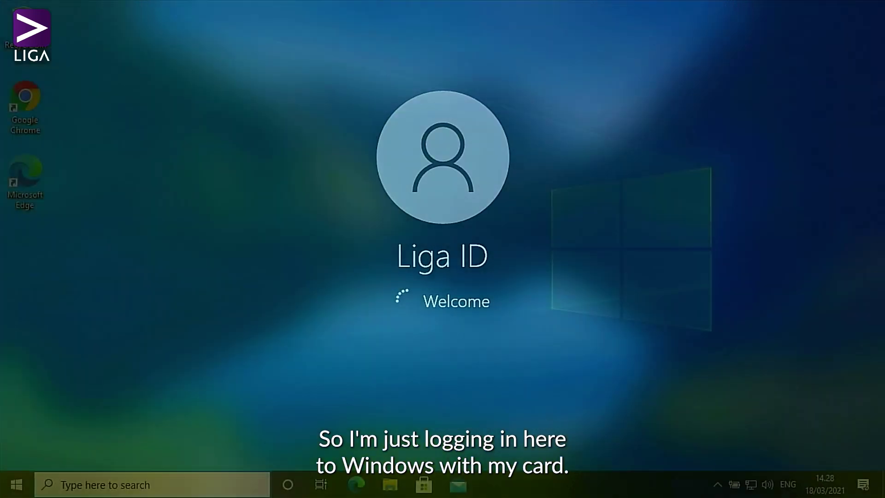
pyautogui.press('super')
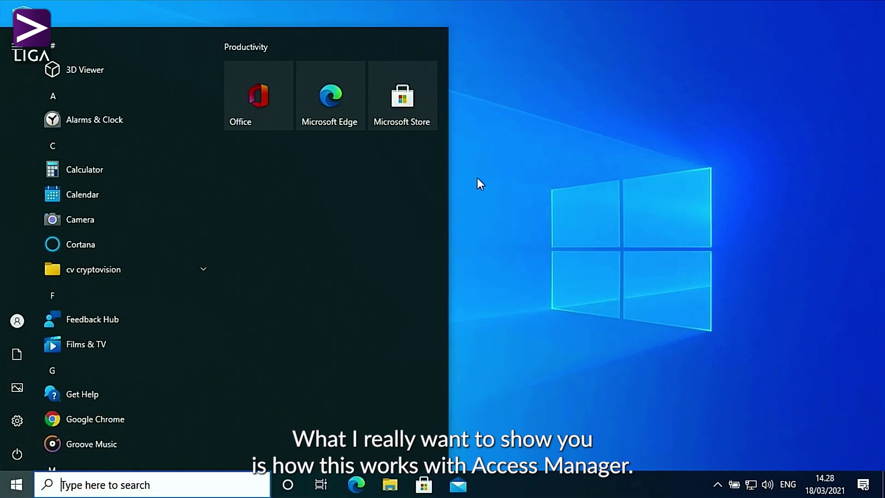
# Launch Chrome from the desktop and go to nam.liga.com/nidp by typing 'nam'.
pyautogui.click(703, 126)
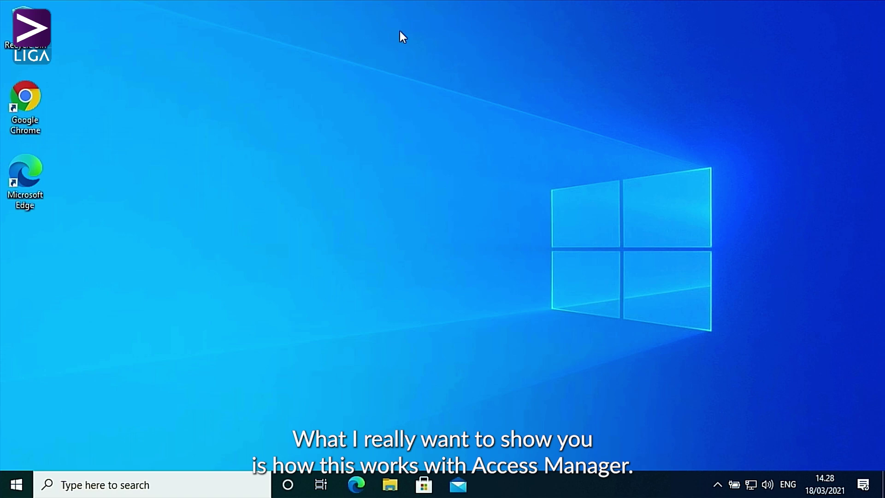
pyautogui.doubleClick(31, 98)
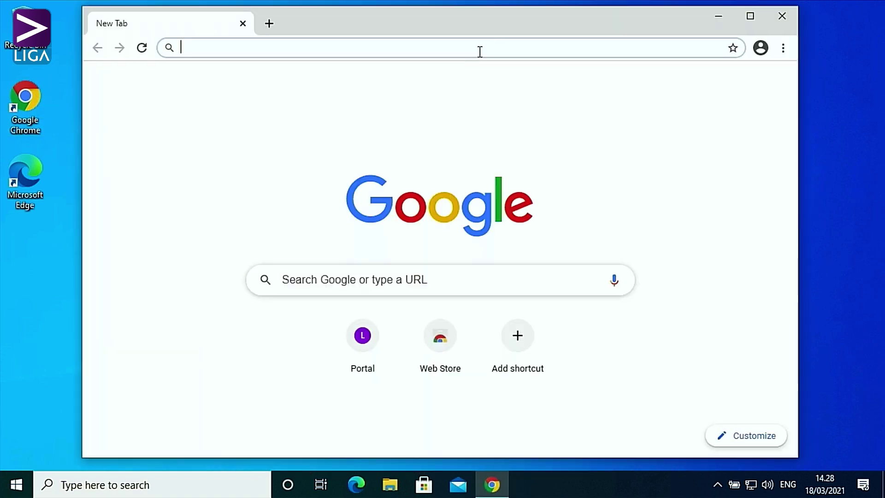
pyautogui.write('nam.liga.com/nidp')
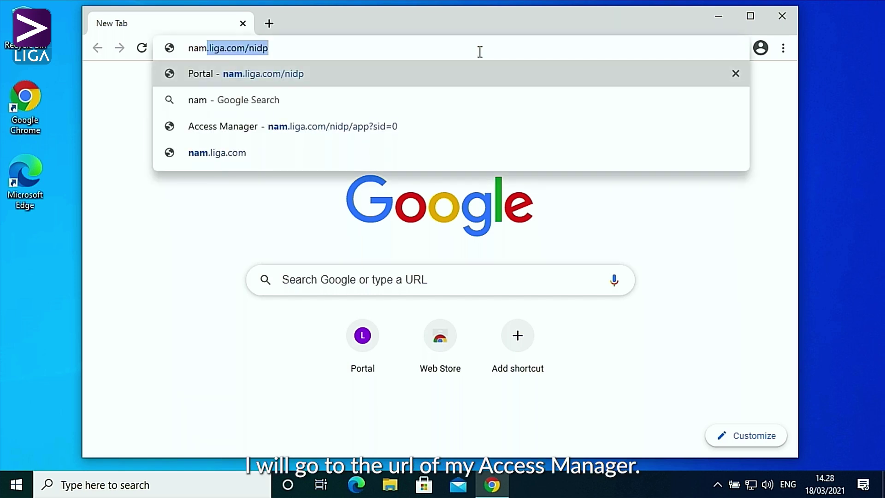
pyautogui.press('Return')
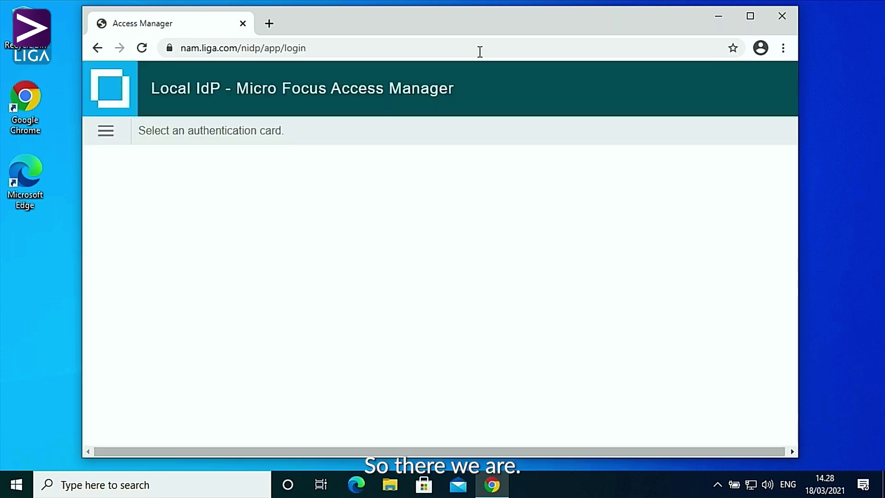
# Log in via 'Certifikat login Liga GlobalID' using the Liga ID certificate and the smart card PIN.
pyautogui.click(105, 135)
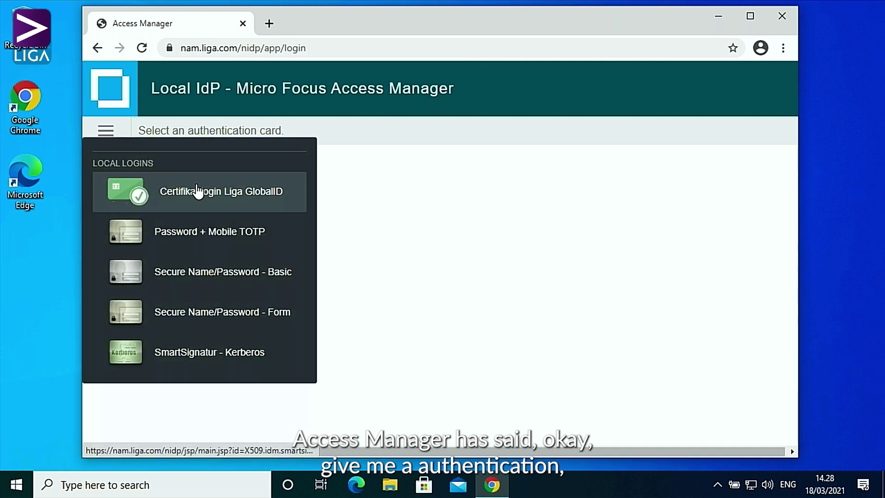
pyautogui.click(198, 191)
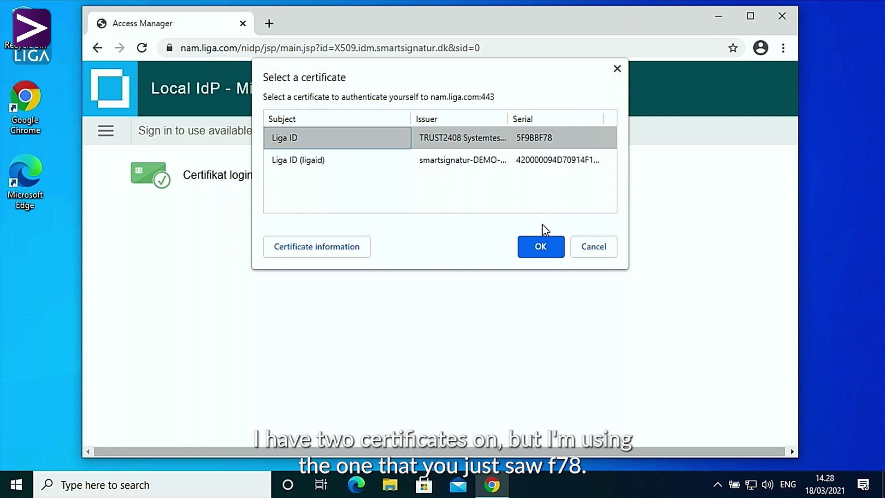
pyautogui.click(542, 240)
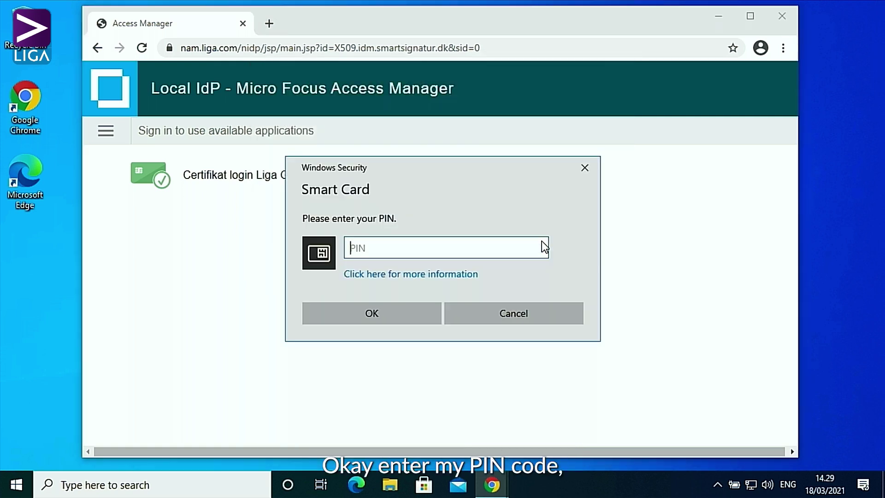
pyautogui.write('1234')
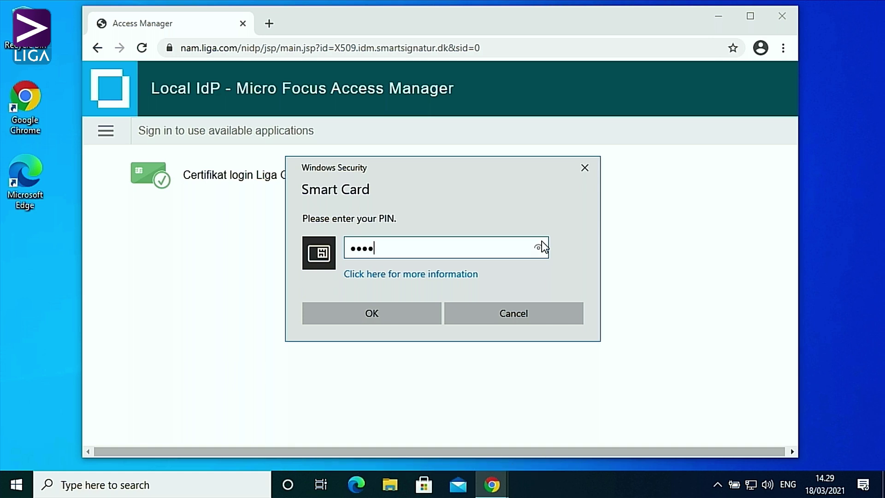
pyautogui.press('Return')
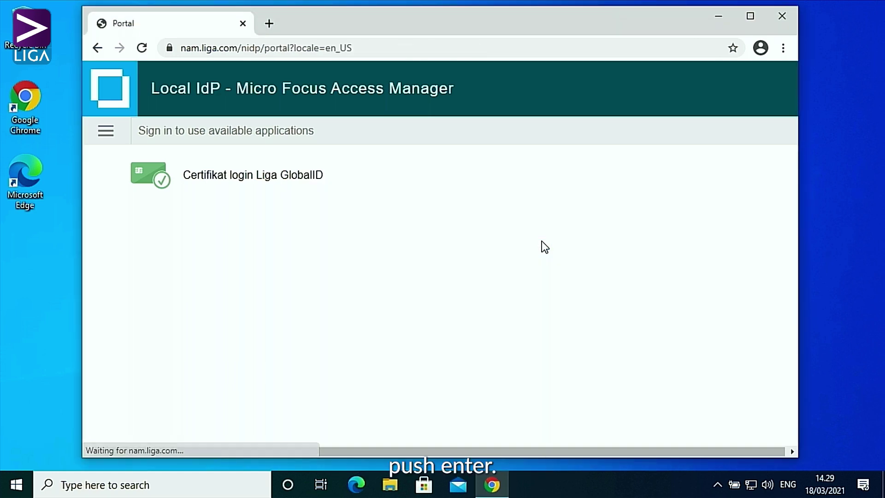